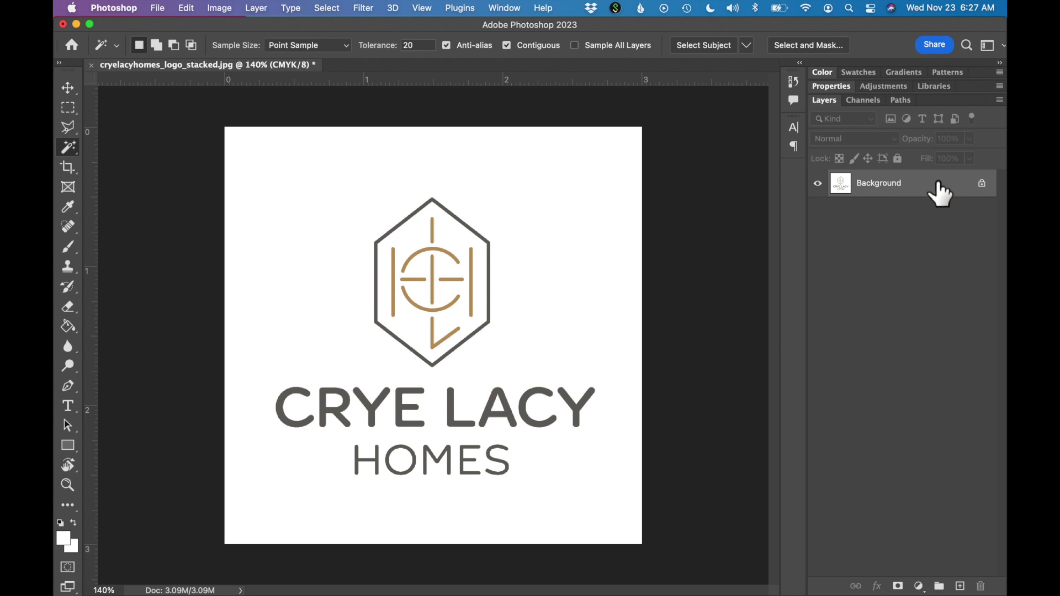
Step: Duplicate the Background layer, hide the original, and select Background copy for editing
drag(939, 191, 965, 586)
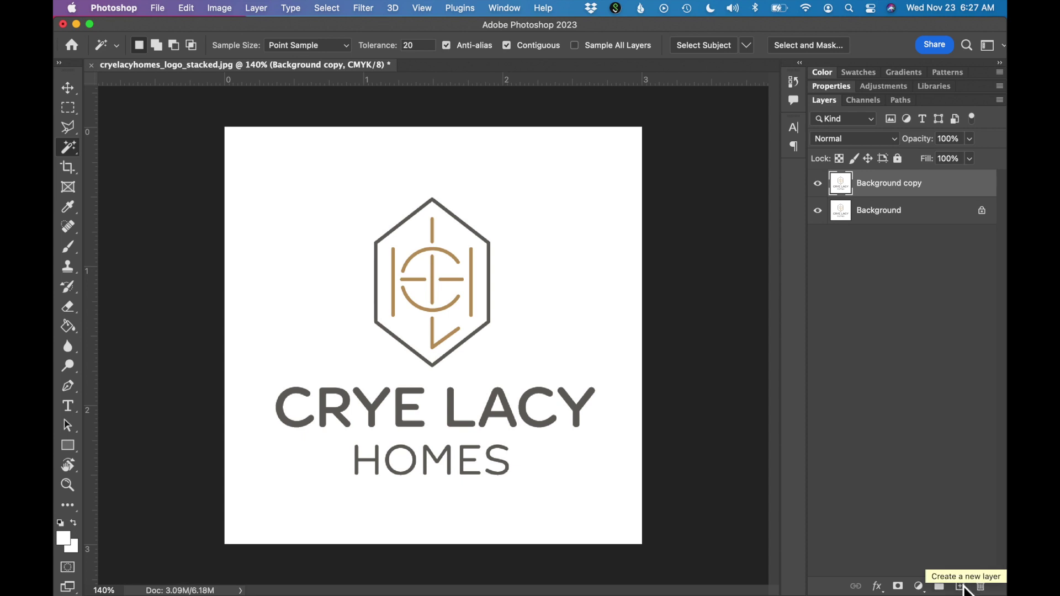
right_click(937, 207)
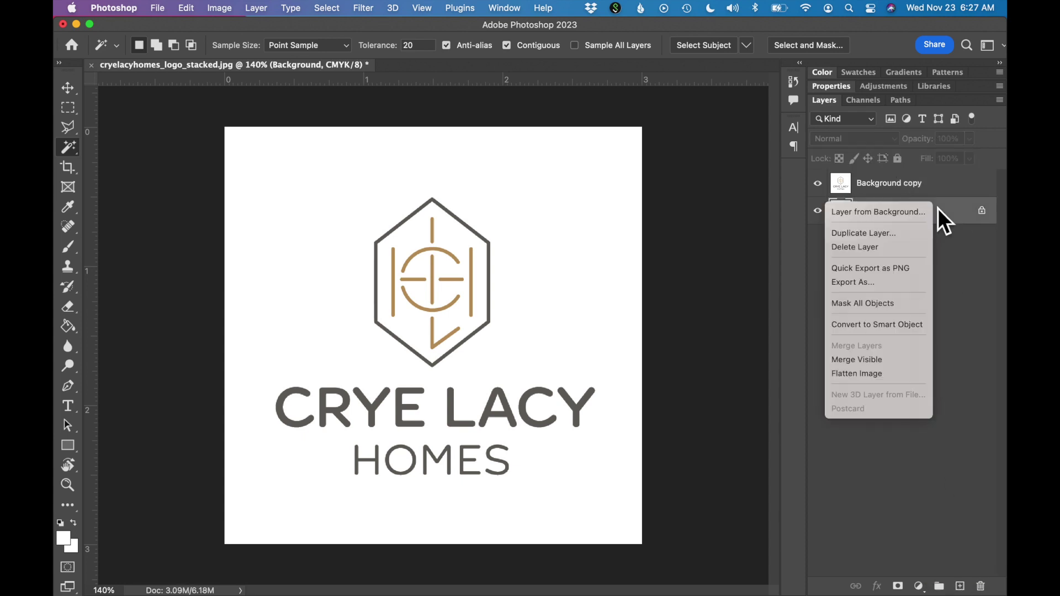
click(955, 241)
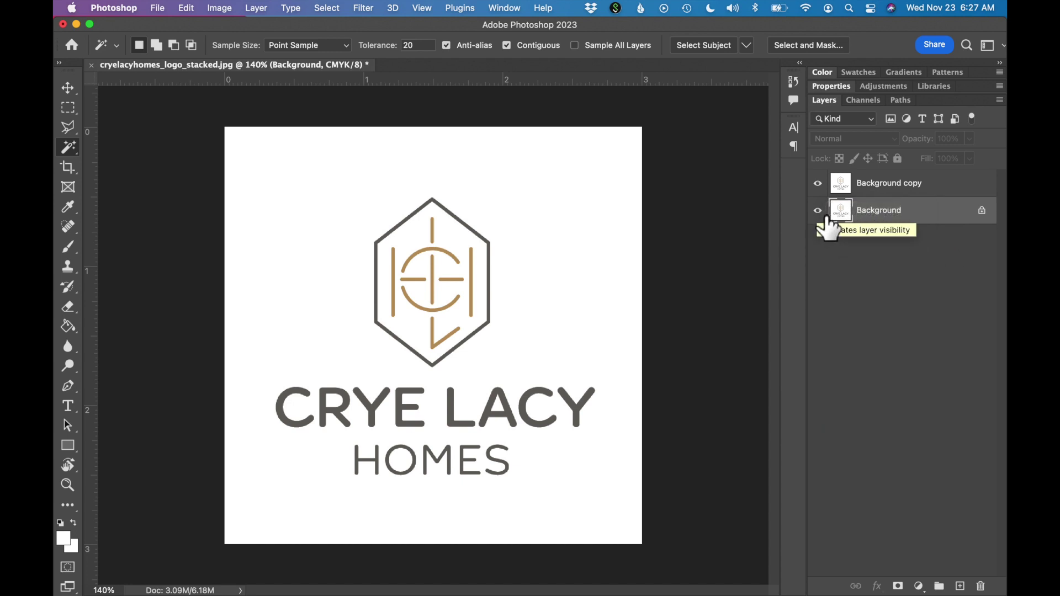
click(825, 216)
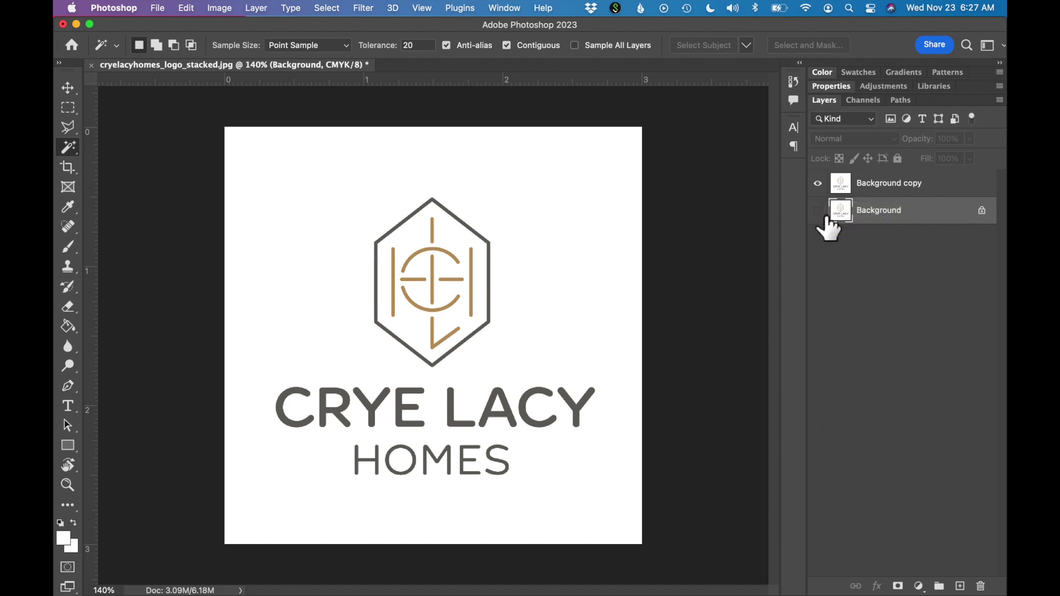
click(968, 190)
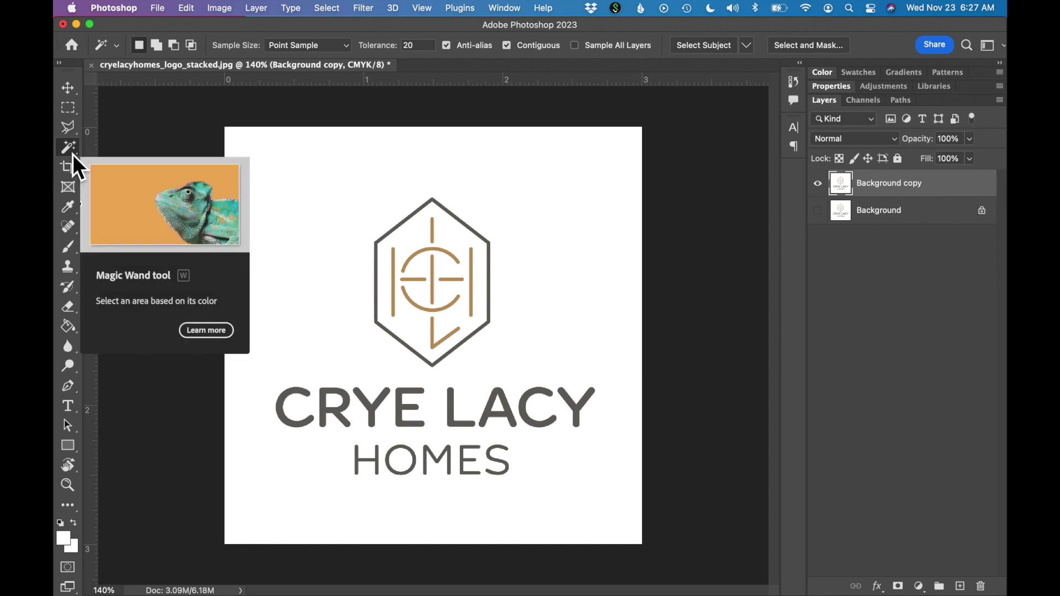
Step: Magic Wand-select the white areas surrounding the logo and delete them to transparency
click(313, 252)
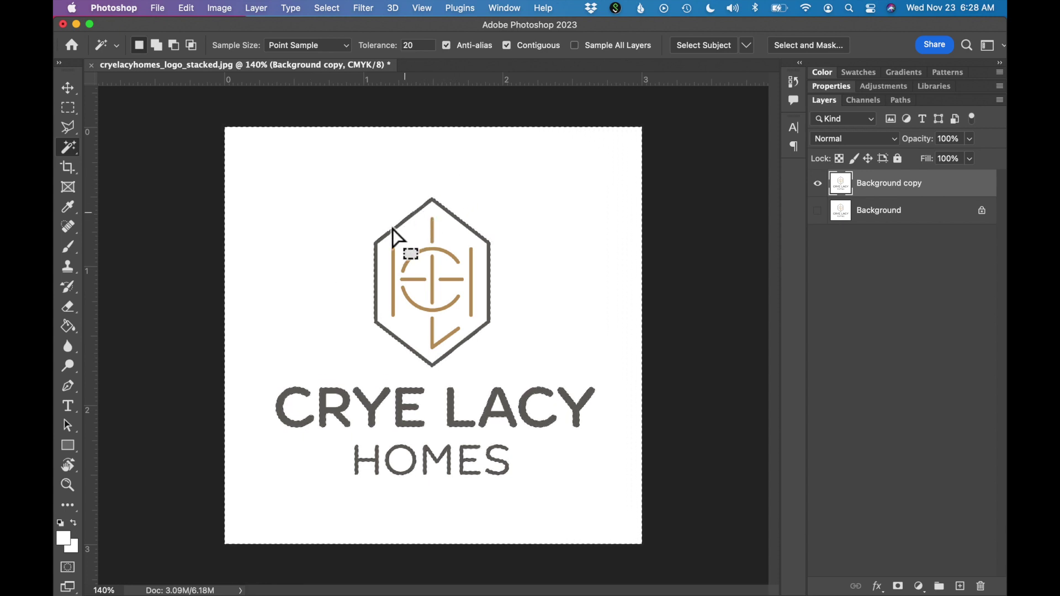
shift+click(382, 332)
scroll(380, 330, up, 2)
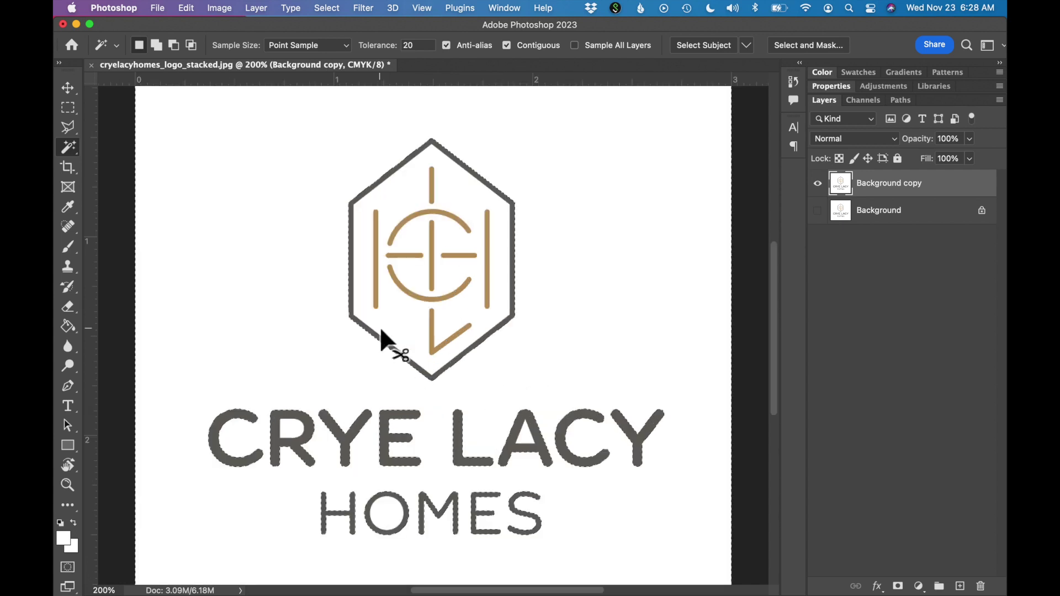
scroll(380, 330, down, 1)
key(Delete)
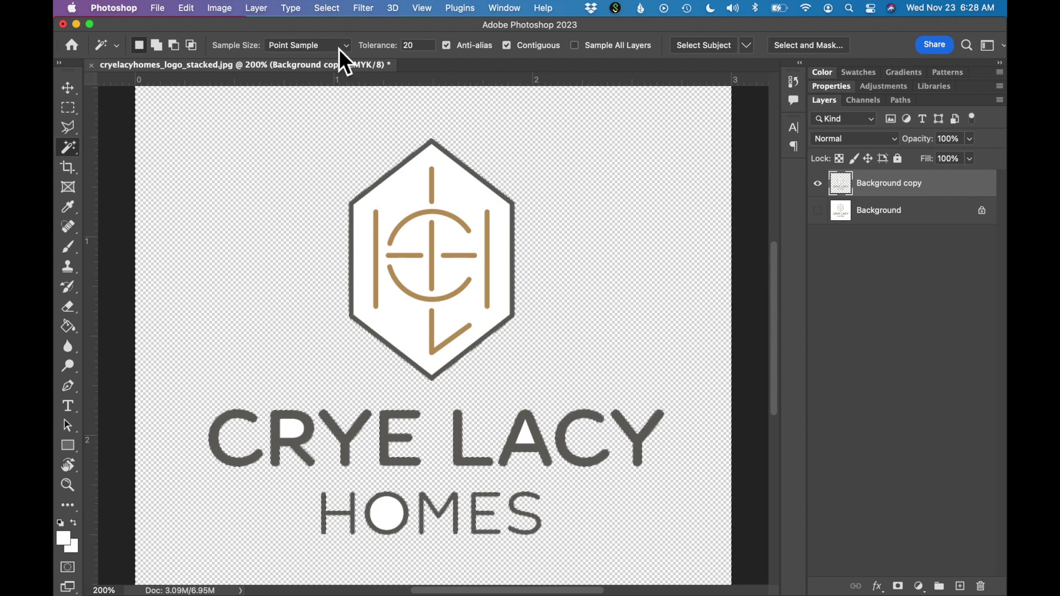
Step: Deselect, zoom in, and Magic Wand-select the white inside the hexagon's letter A
click(333, 15)
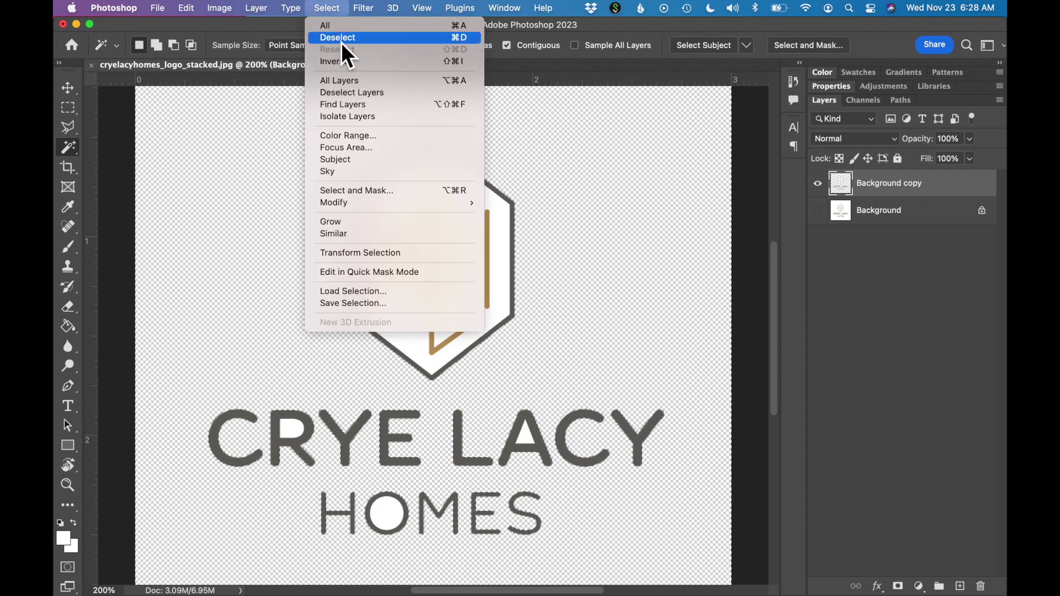
click(341, 39)
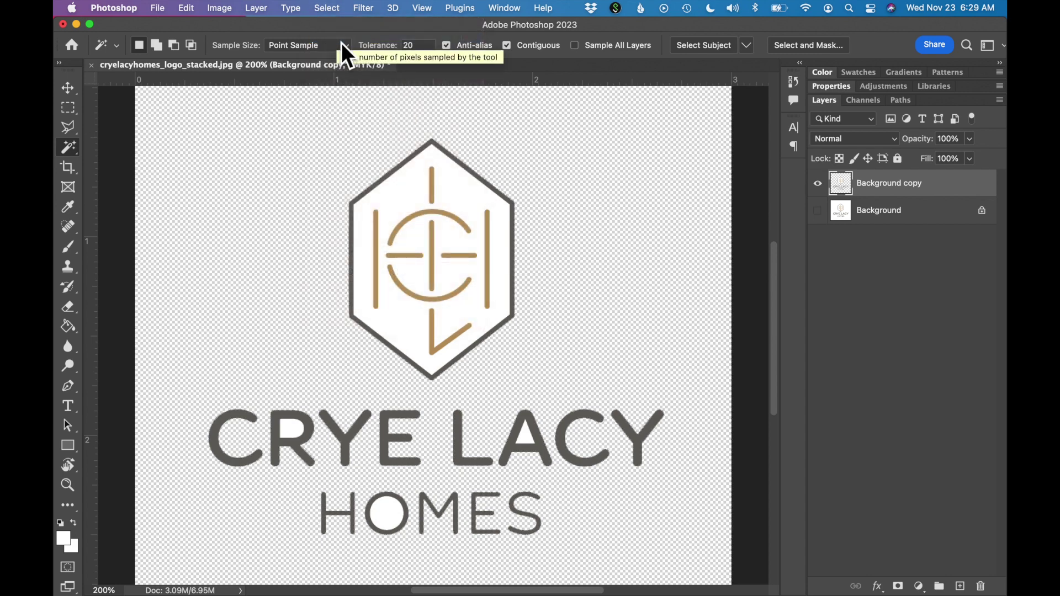
key(super+equal)
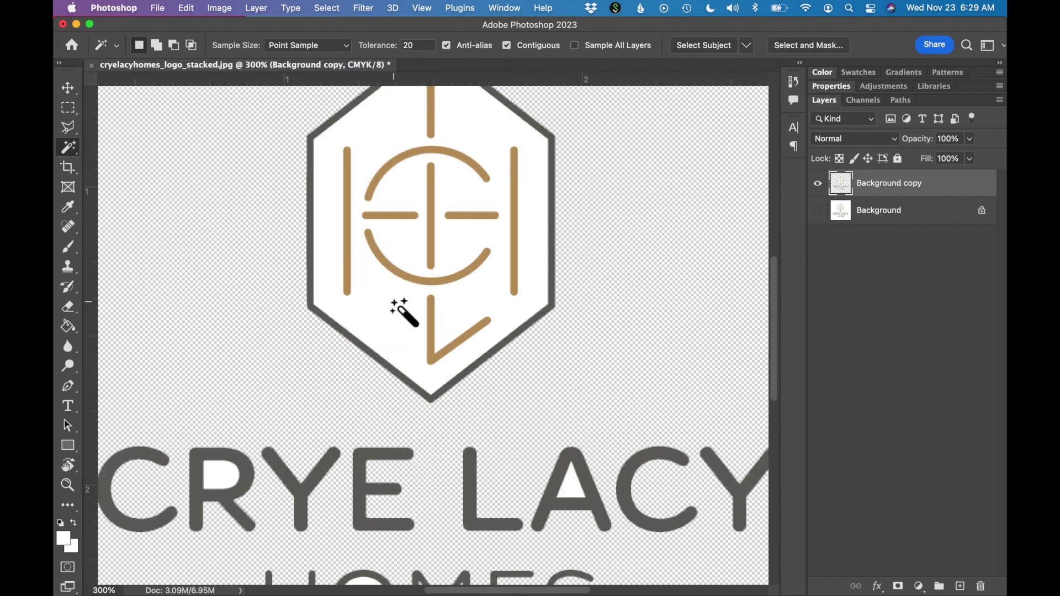
scroll(403, 307, down, 5)
scroll(402, 307, left, 3)
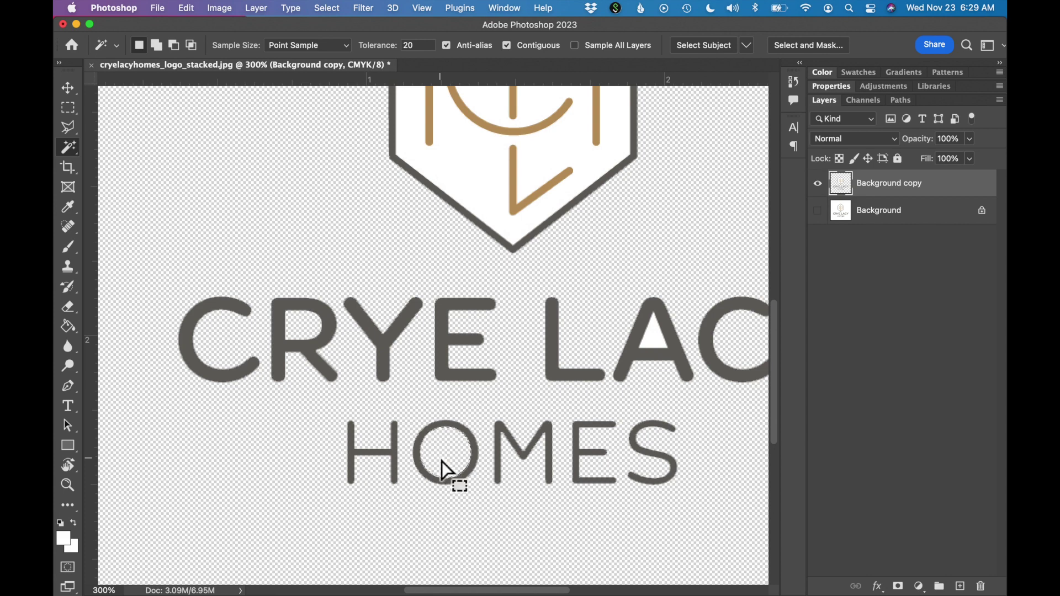
click(658, 342)
scroll(373, 367, up, 5)
scroll(373, 367, left, 4)
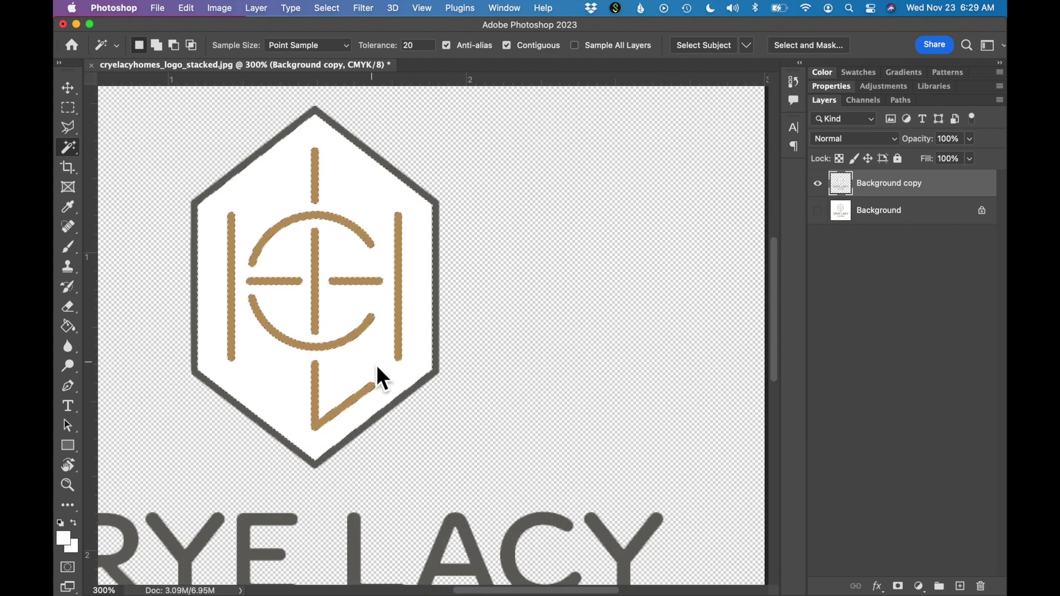
Step: Delete the white inside the hexagon, deselect, and zoom back out to the whole canvas
key(Delete)
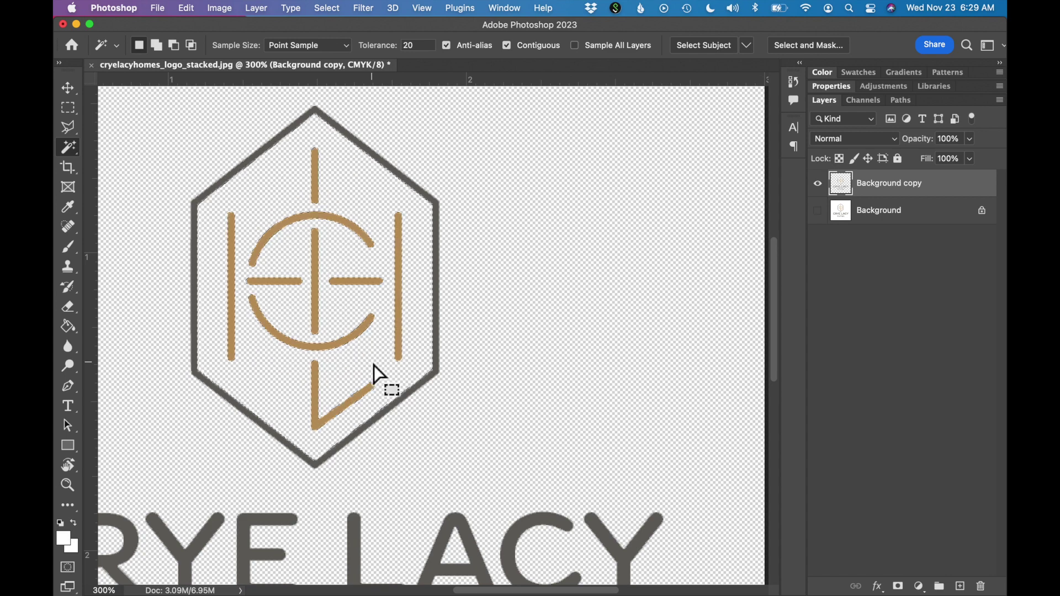
key(ctrl+d)
key(super+minus)
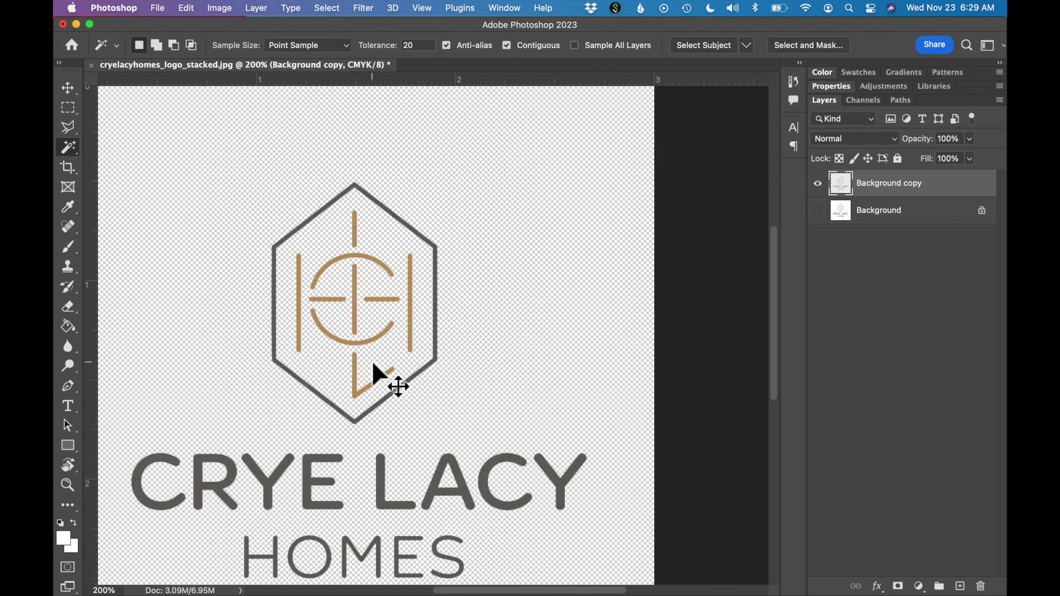
key(super+minus)
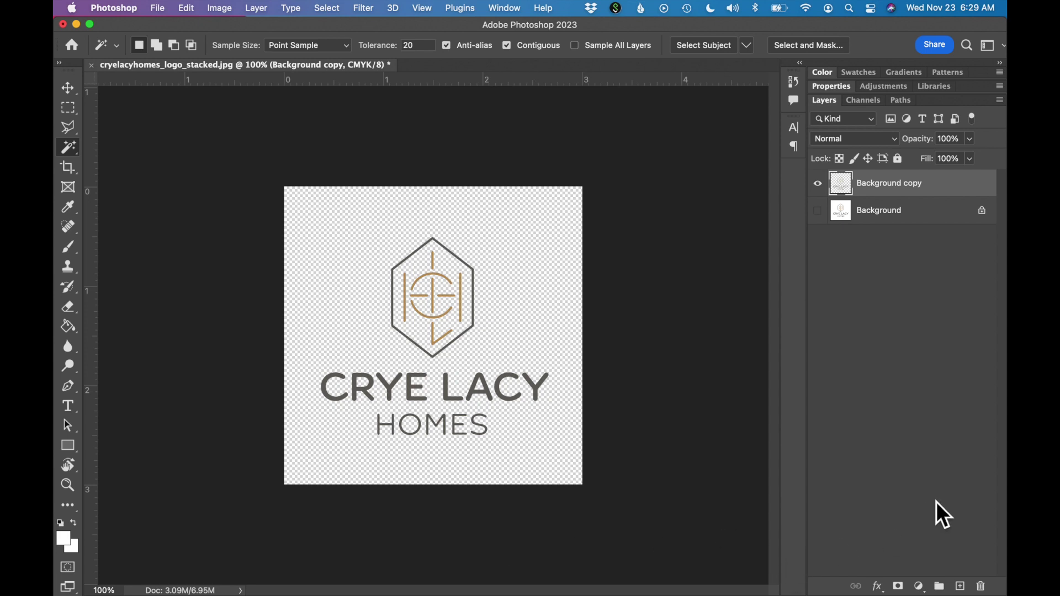
Step: Create a new empty Layer 1 and move it beneath Background copy
click(960, 586)
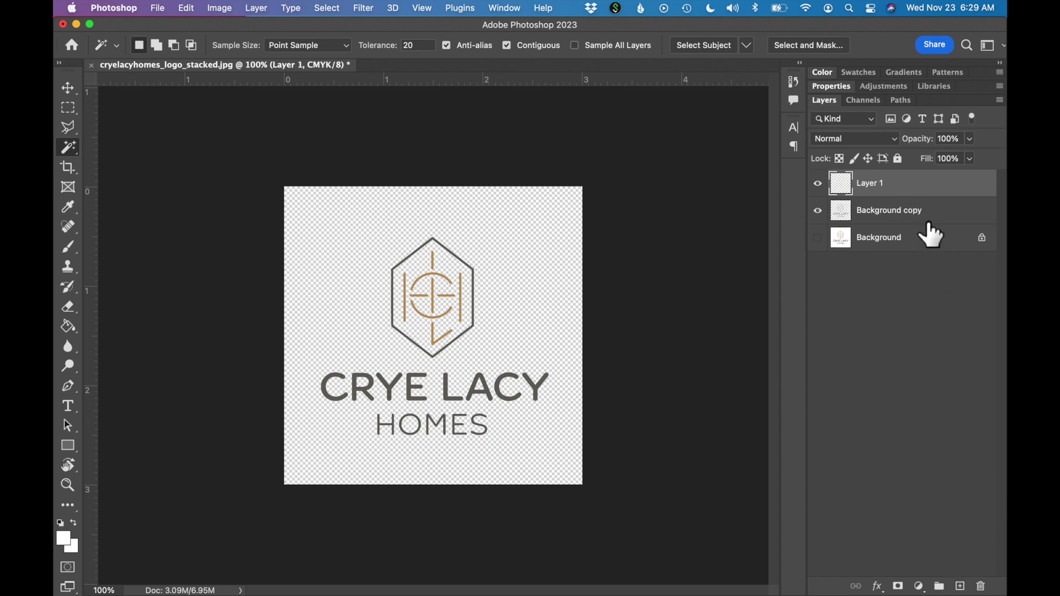
drag(926, 187, 930, 235)
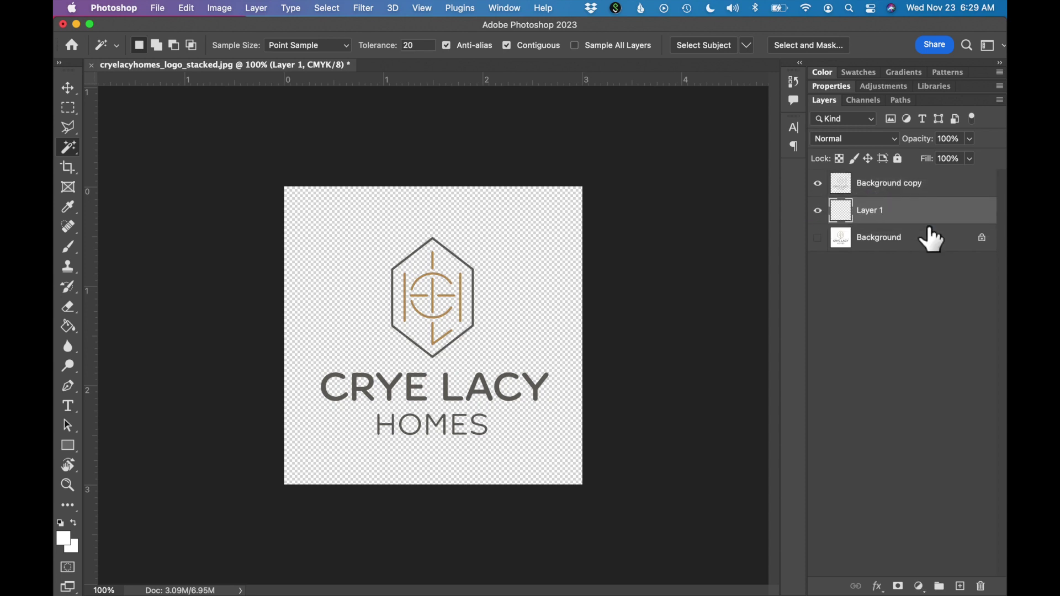
click(66, 541)
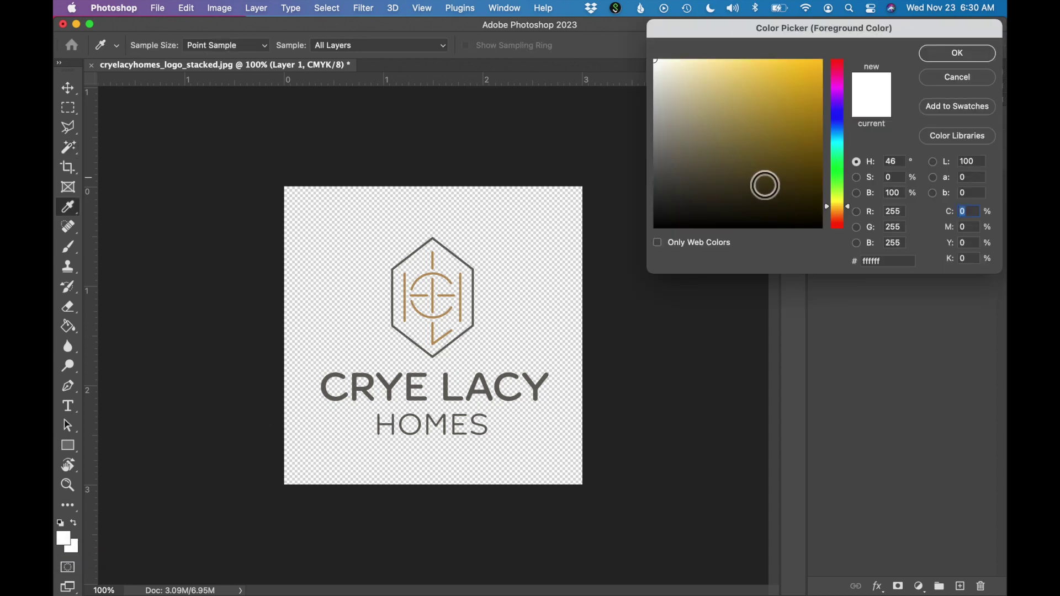
Step: Pick light grey #bfbfbf as the foreground colour for filling Layer 1
click(656, 116)
drag(658, 128, 641, 104)
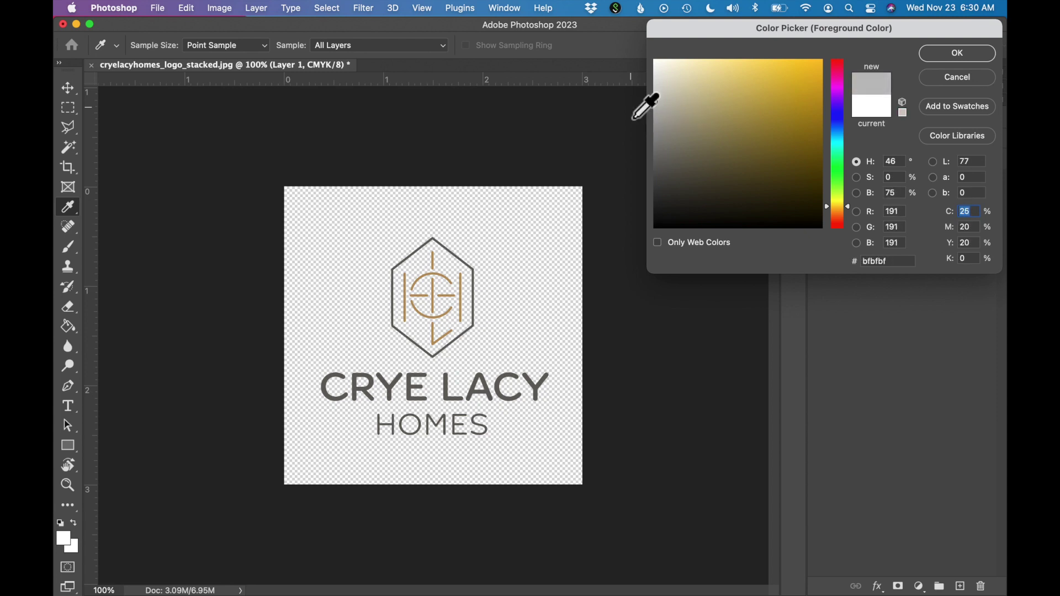
click(966, 55)
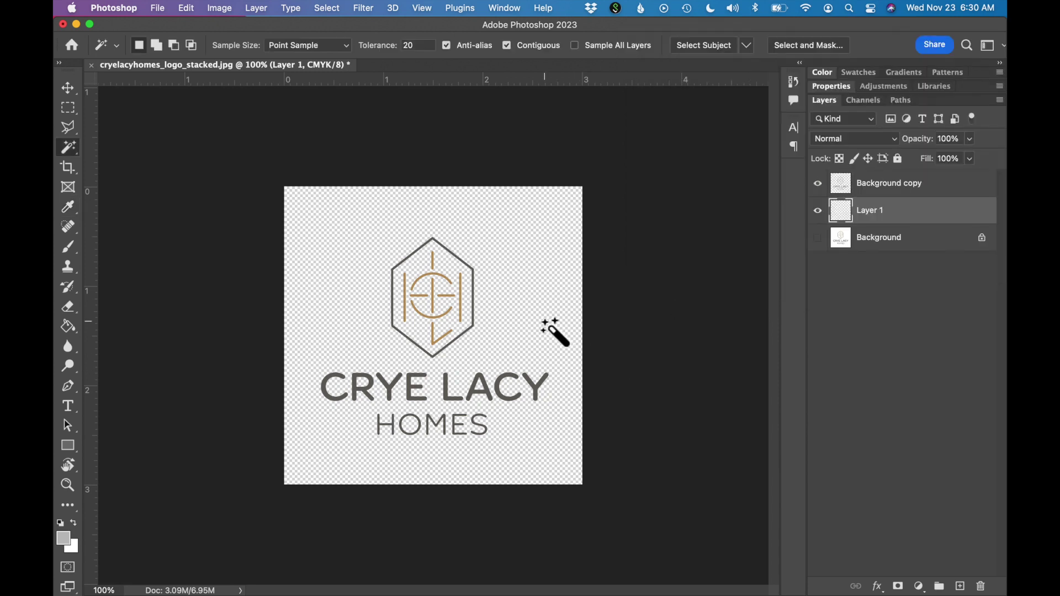
click(71, 332)
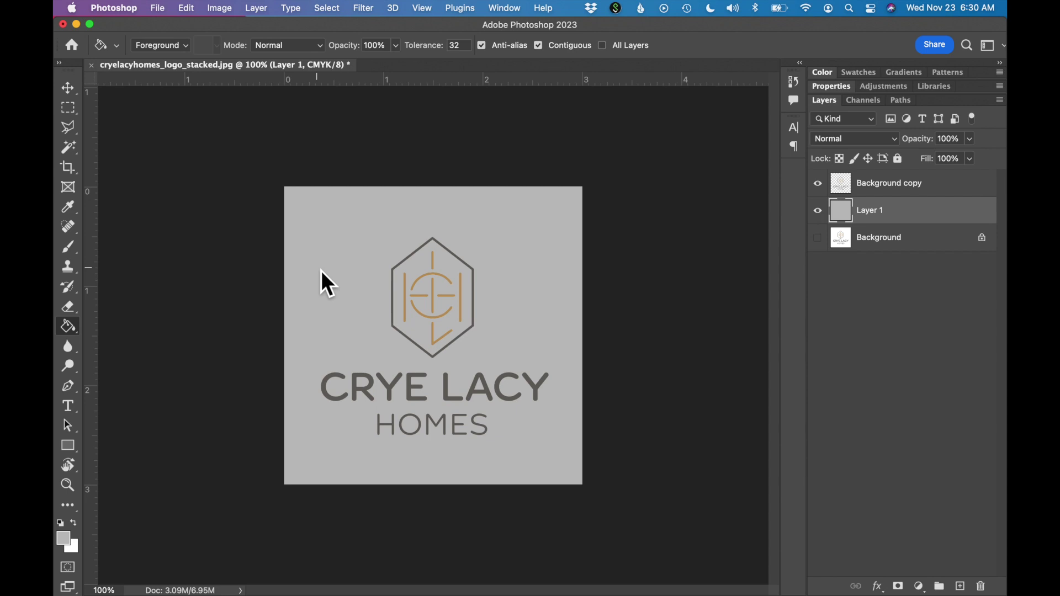
Step: Zoom in to 700% to inspect the hexagon emblem, then select the Background copy layer
key(super+equal)
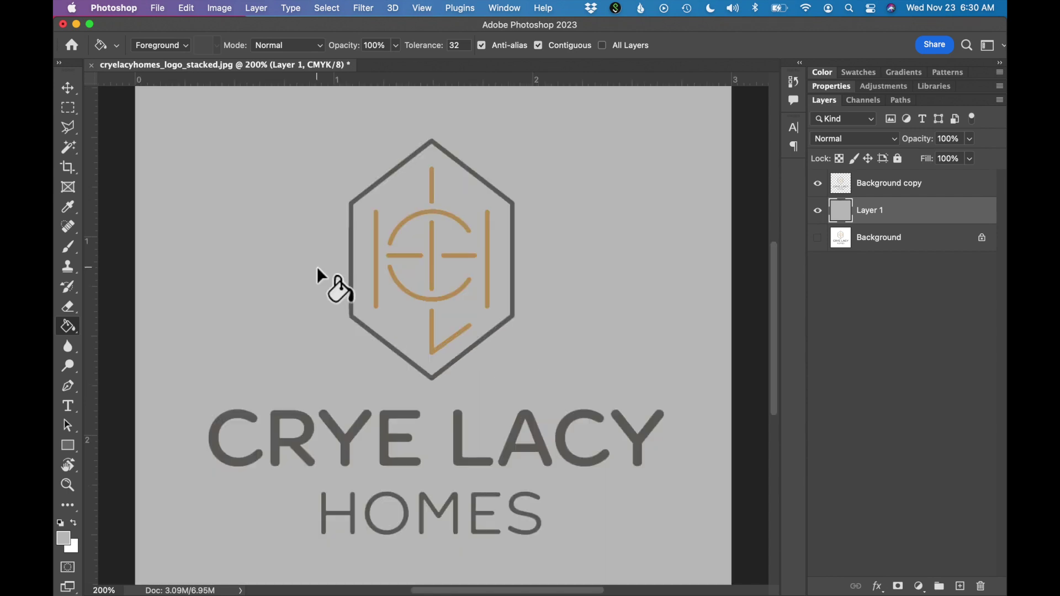
key(super+equal)
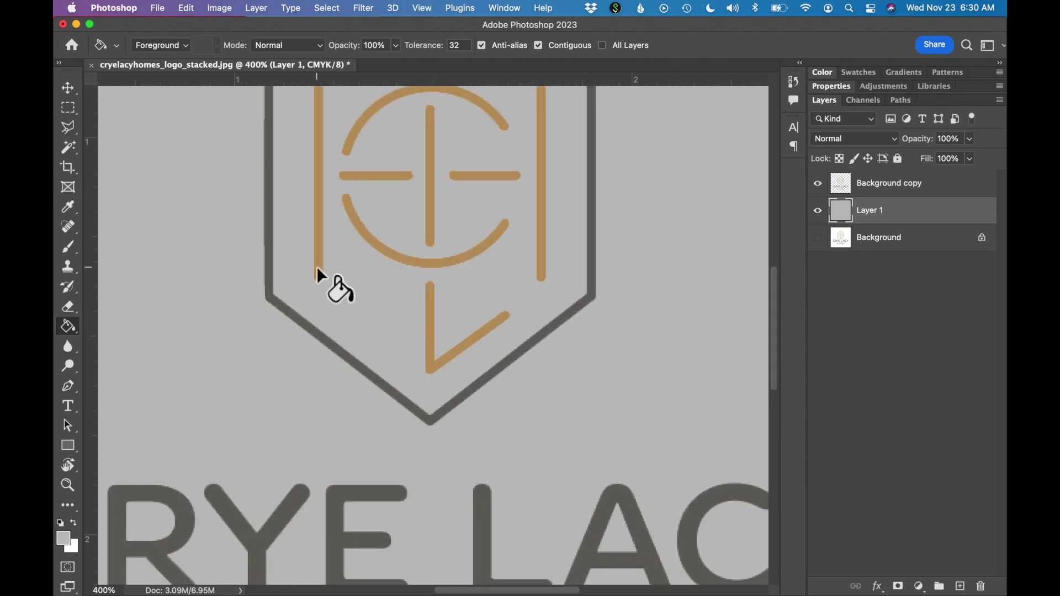
scroll(439, 325, down, 5)
scroll(439, 325, left, 4)
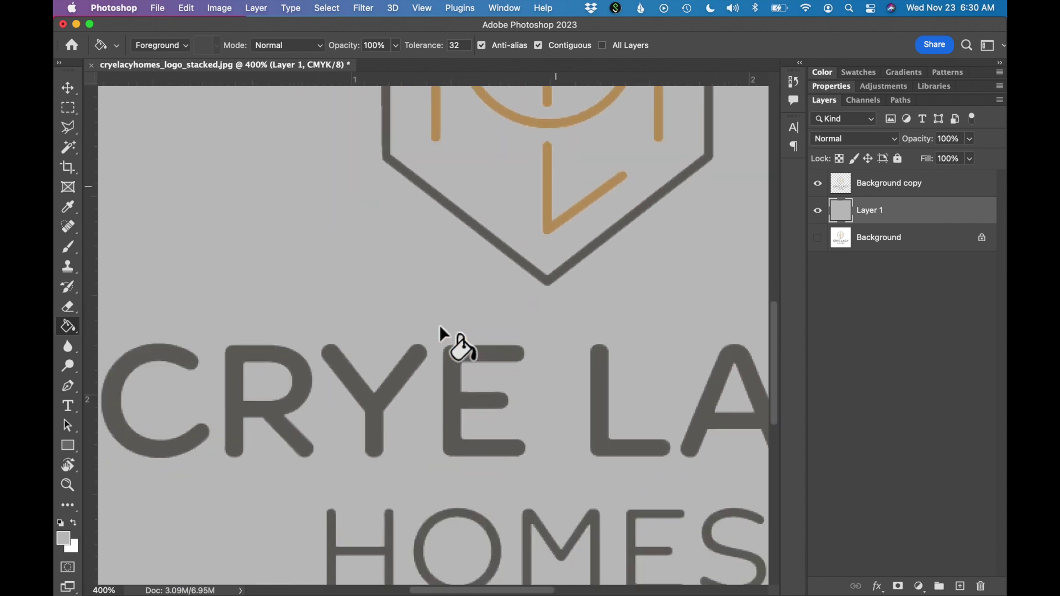
scroll(439, 325, down, 5)
scroll(439, 325, right, 5)
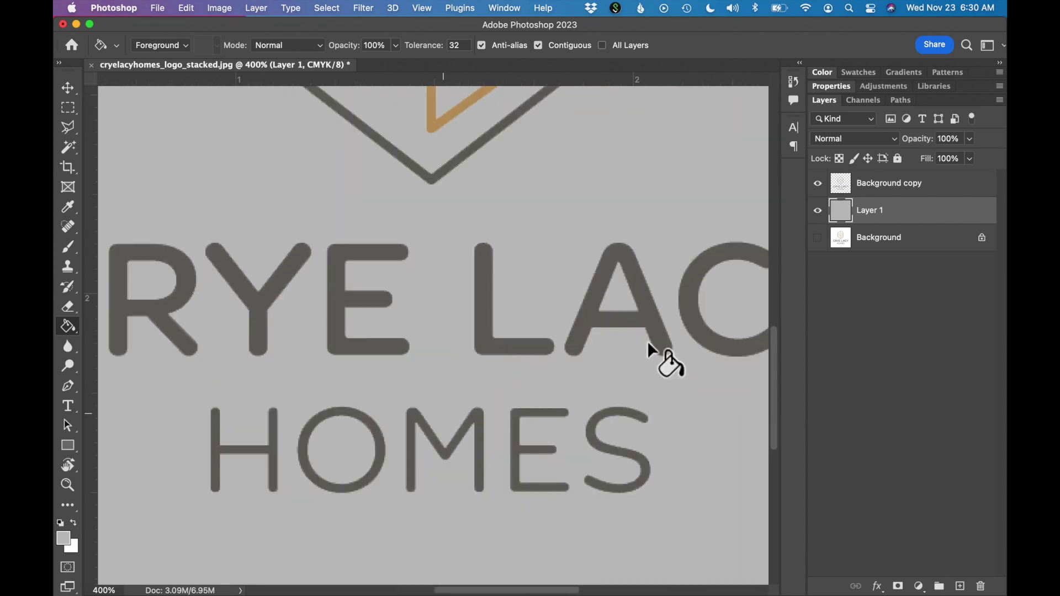
scroll(379, 397, up, 5)
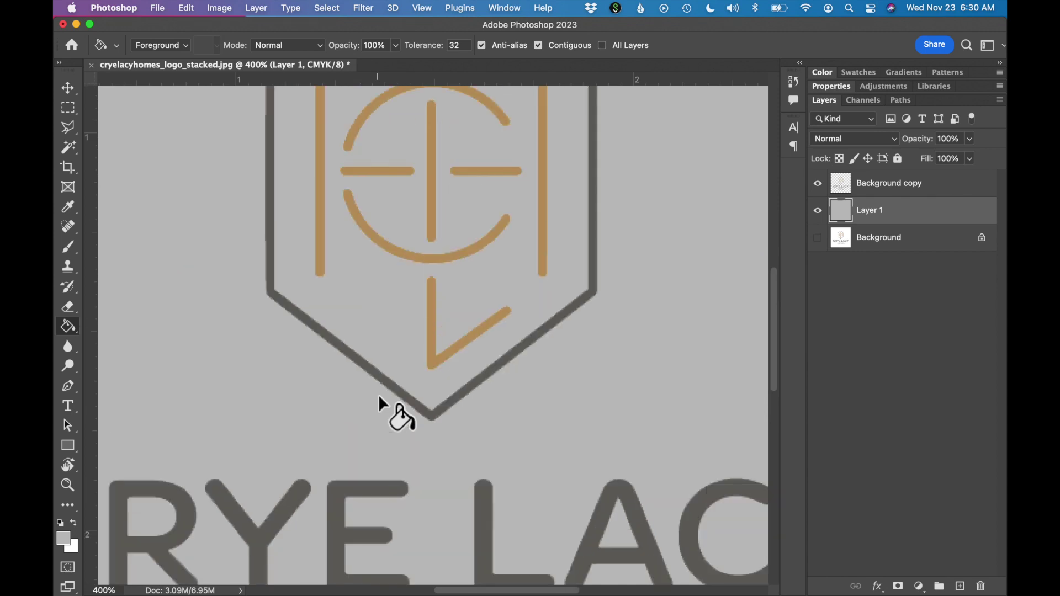
scroll(379, 397, up, 2)
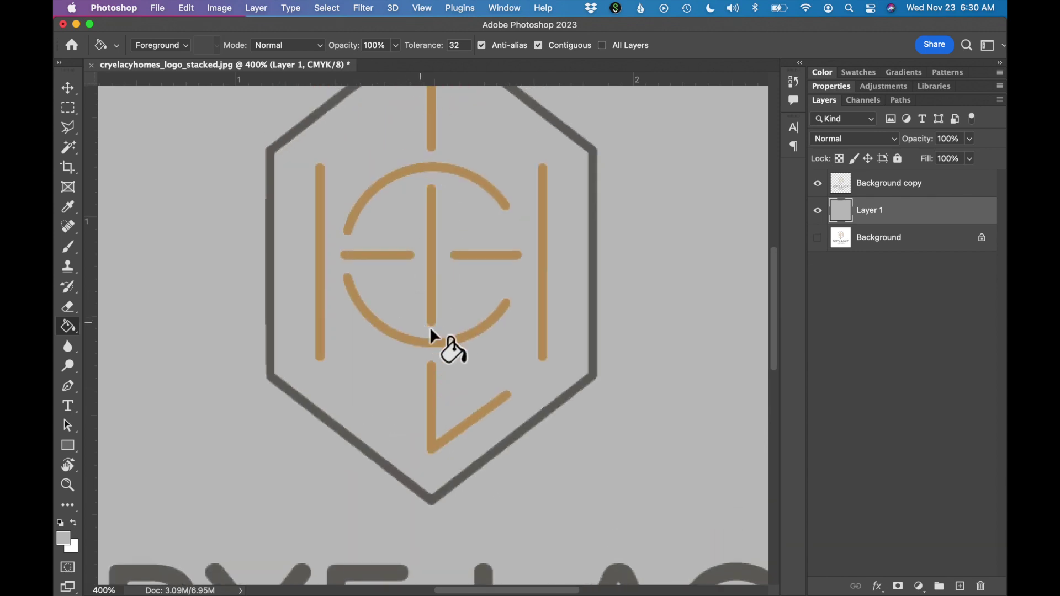
scroll(445, 197, up, 1)
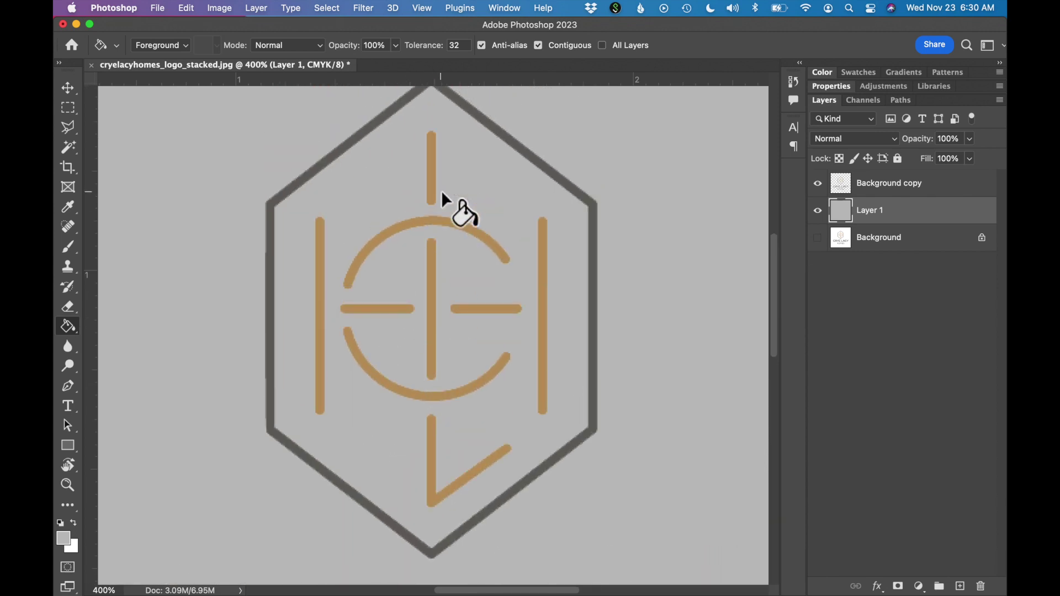
key(super+equal)
key(super+equal)
key(super+equal)
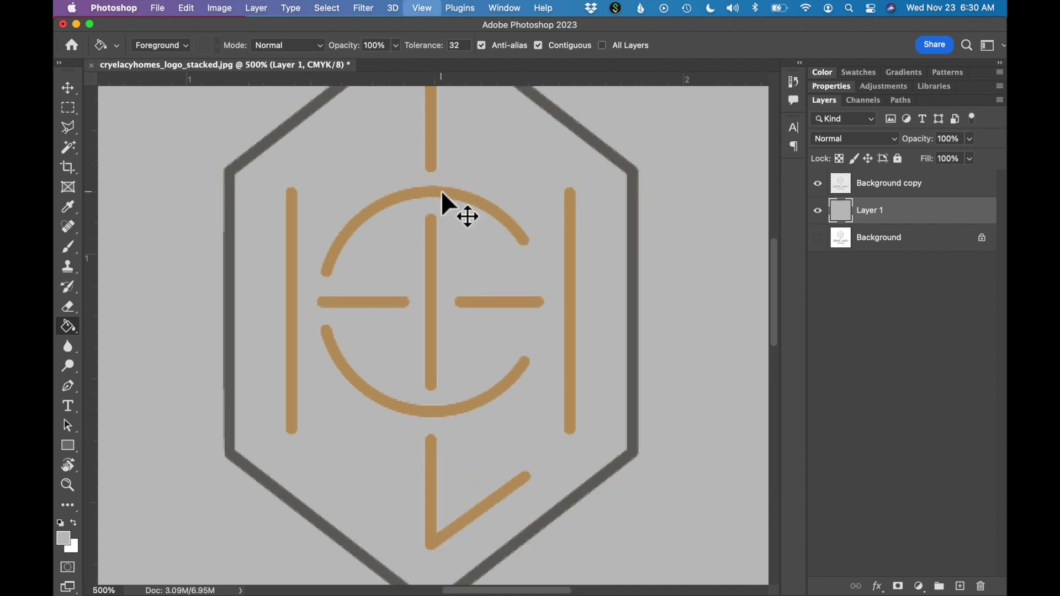
scroll(442, 190, up, 2)
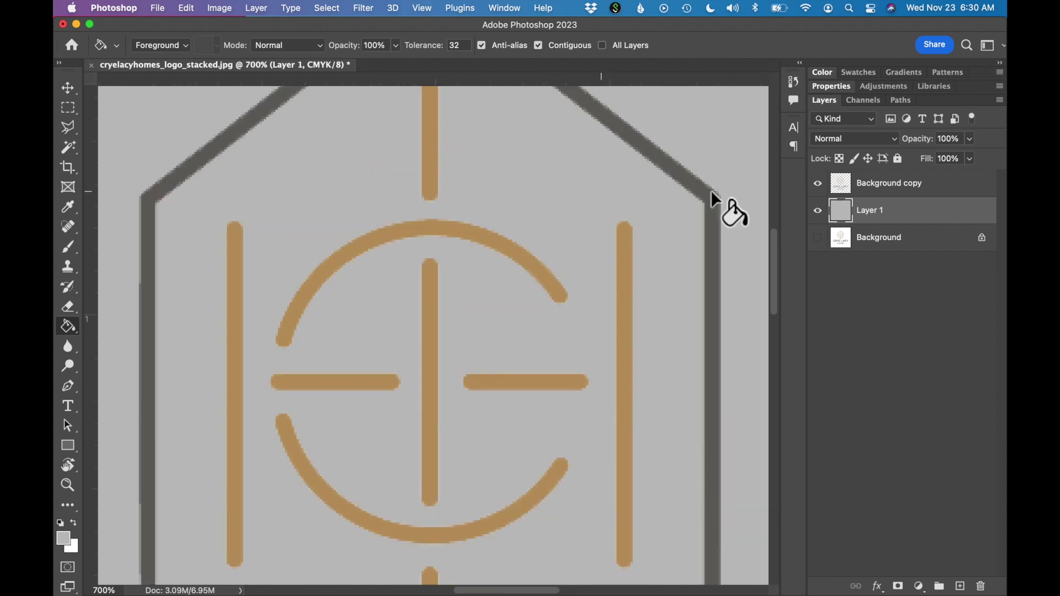
click(896, 185)
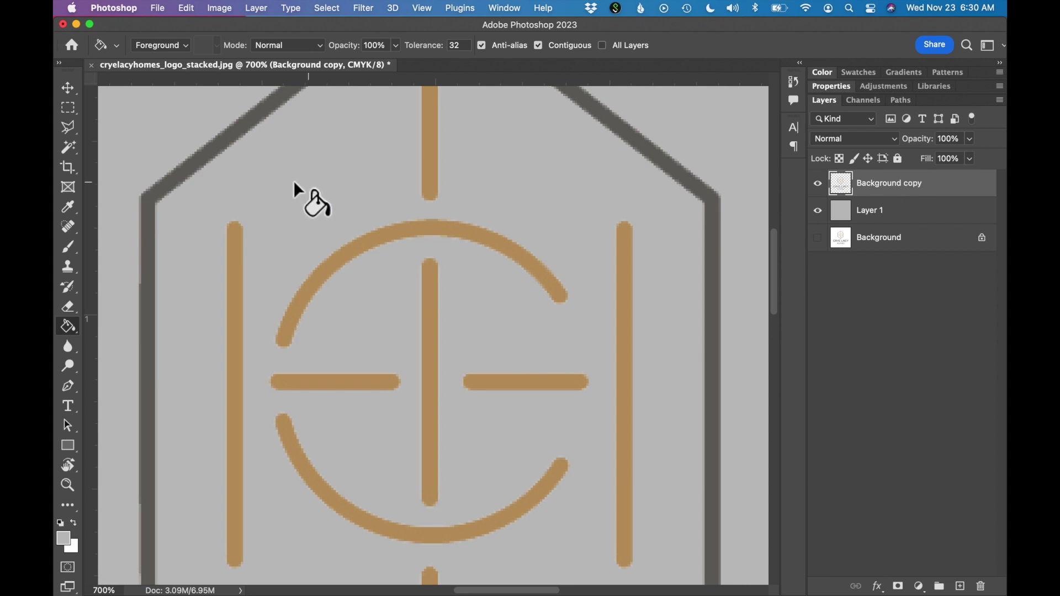
Step: Draw a Polygonal Lasso selection along the emblem's arc, deselect it, and zoom out to 100%
click(74, 134)
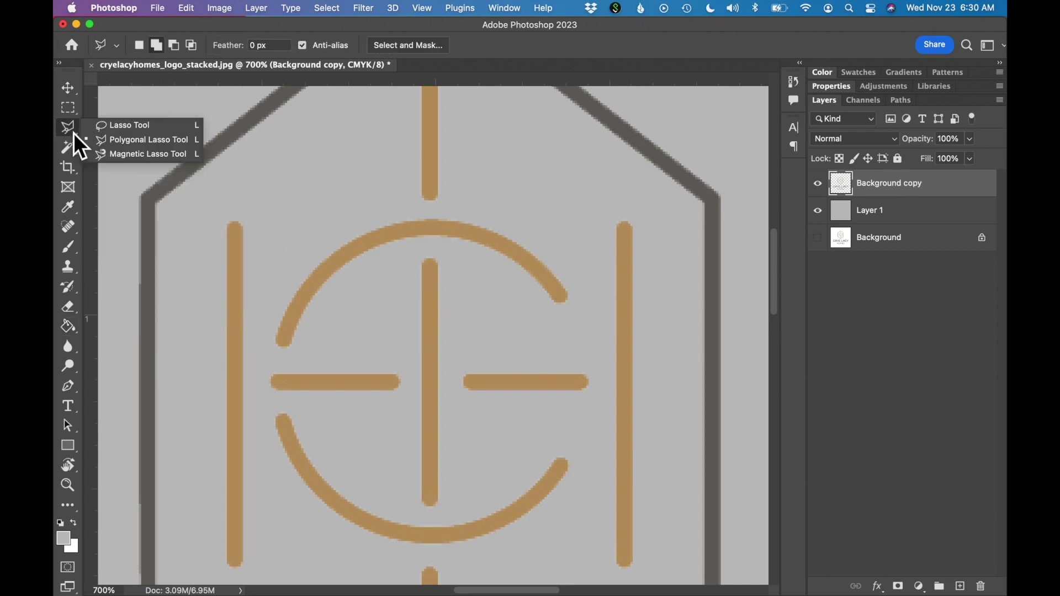
click(104, 144)
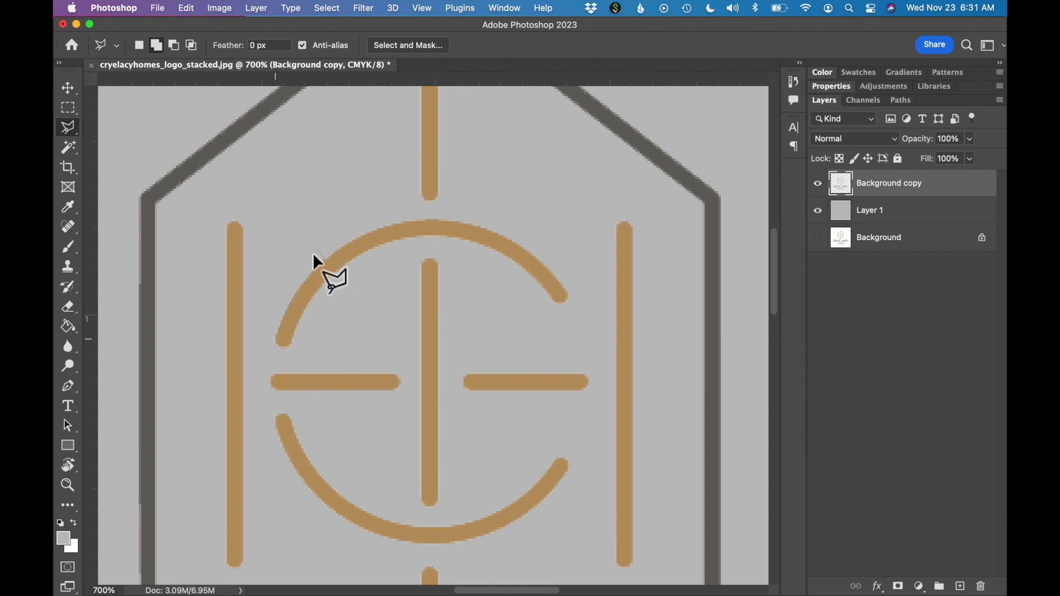
click(270, 339)
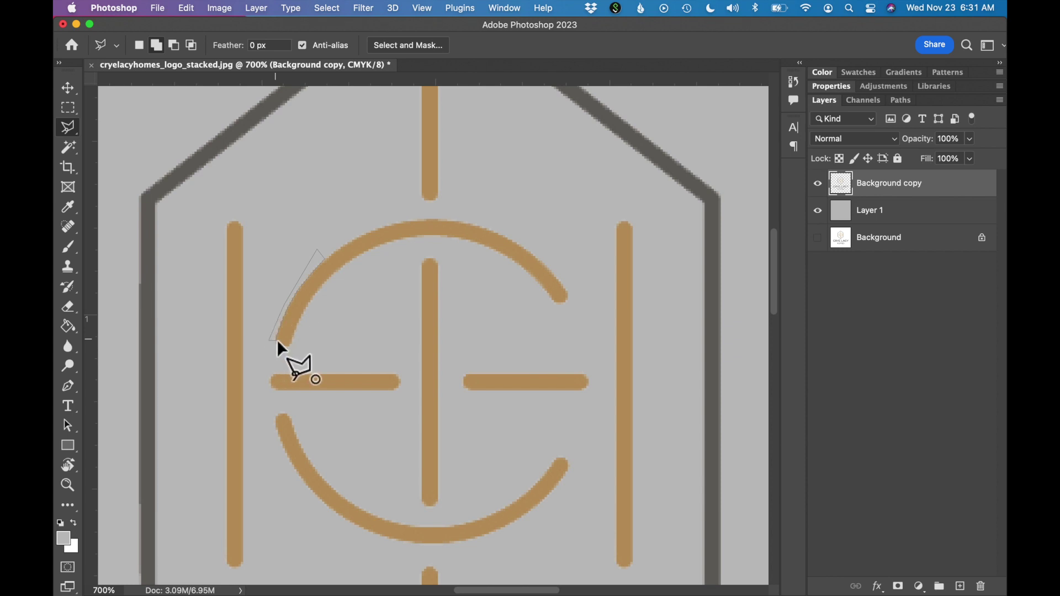
click(277, 339)
key(super+d)
key(super+minus)
key(super+minus)
key(super+minus)
key(super+minus)
key(super+minus)
key(super+minus)
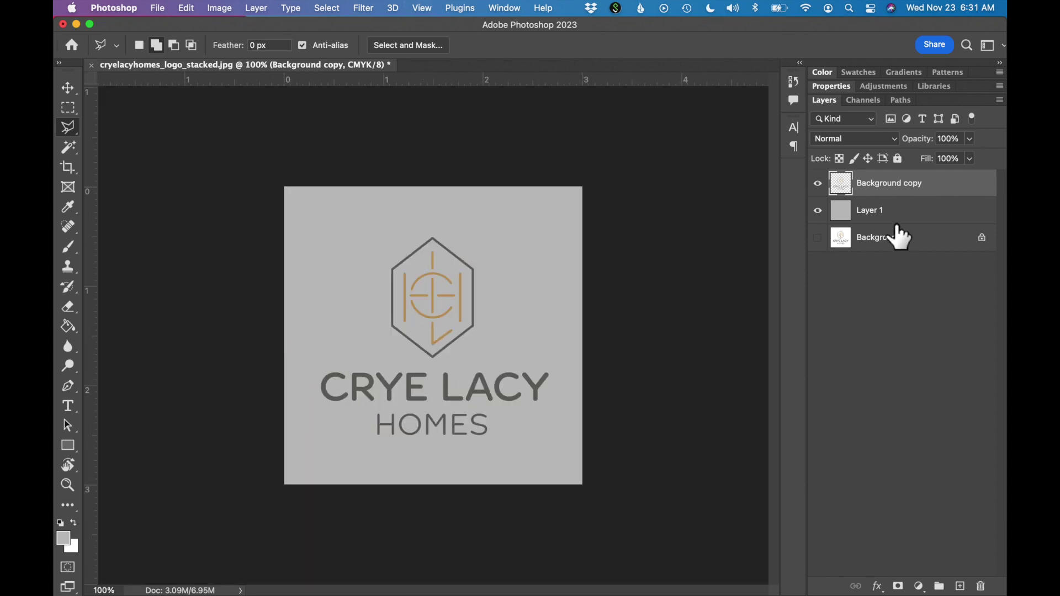
Step: Drag the grey Layer 1 to the trash to delete it
click(905, 213)
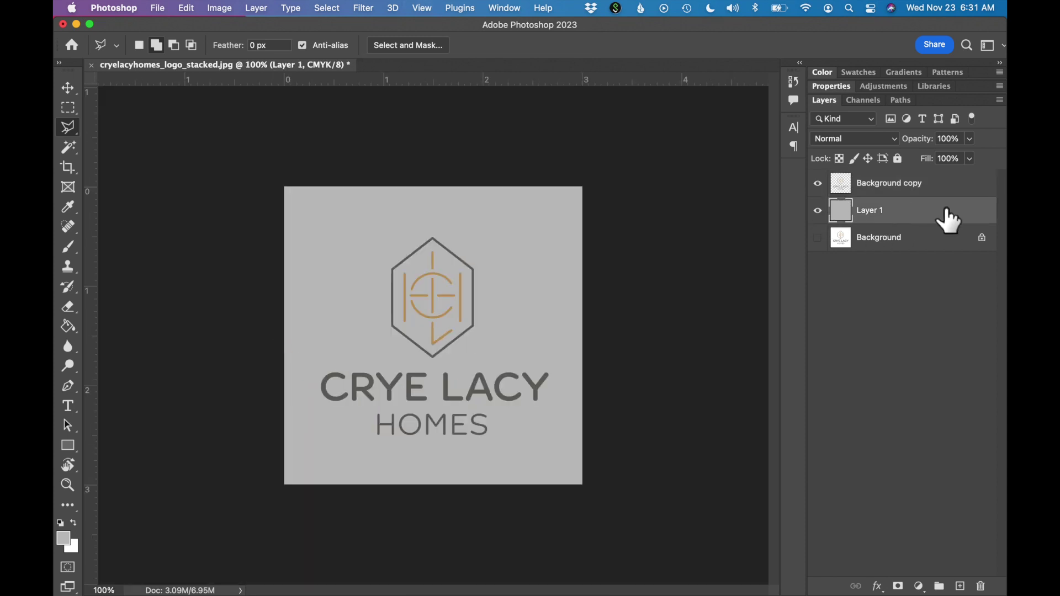
drag(929, 219, 989, 587)
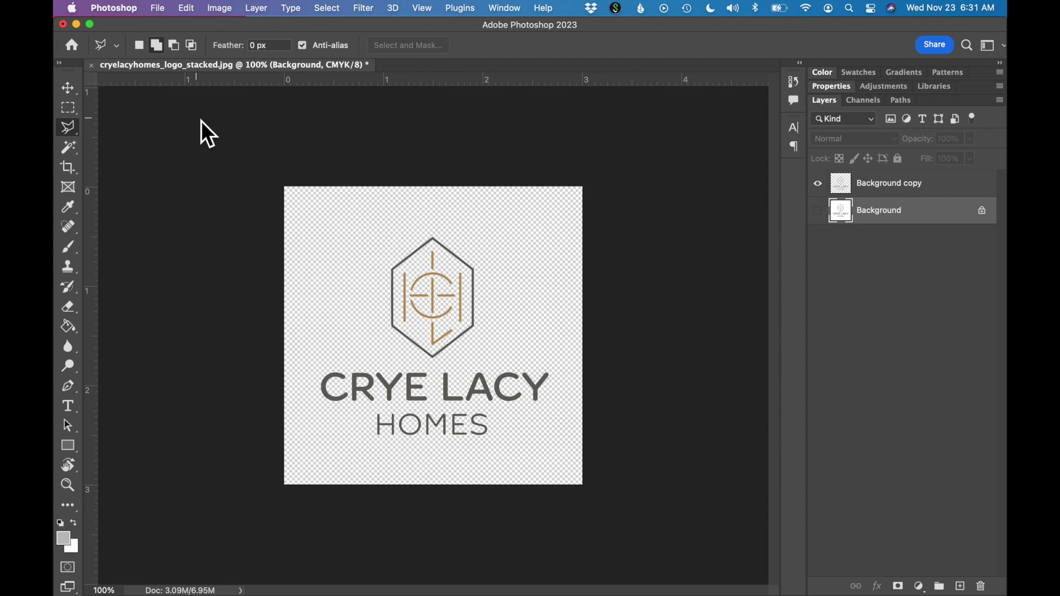
Step: Save As cryelacyhomes_logo_stacked.psd in Photoshop format inside the Stacked logo folder
click(159, 9)
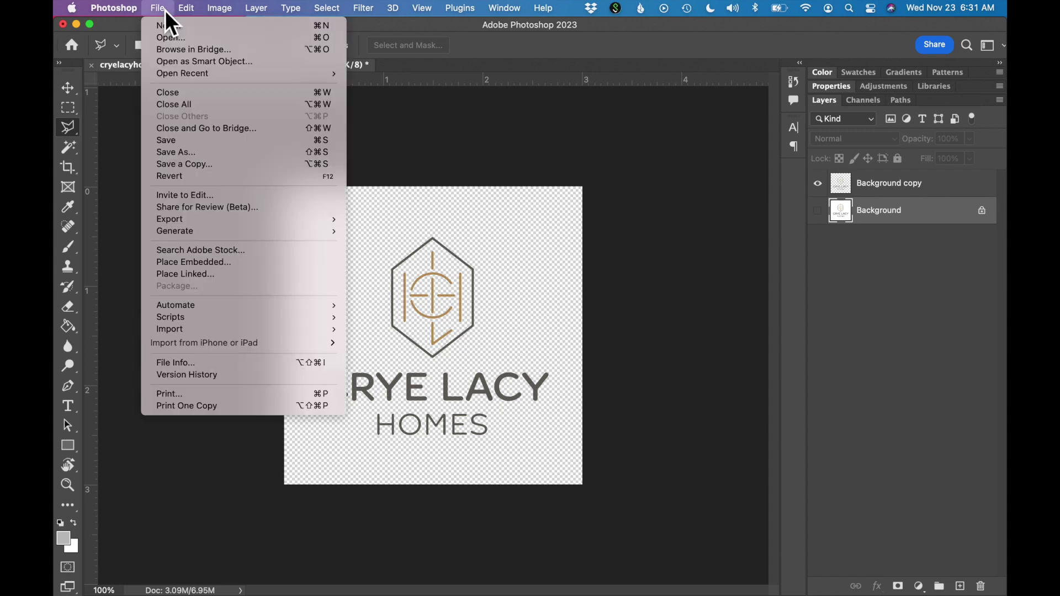
click(166, 11)
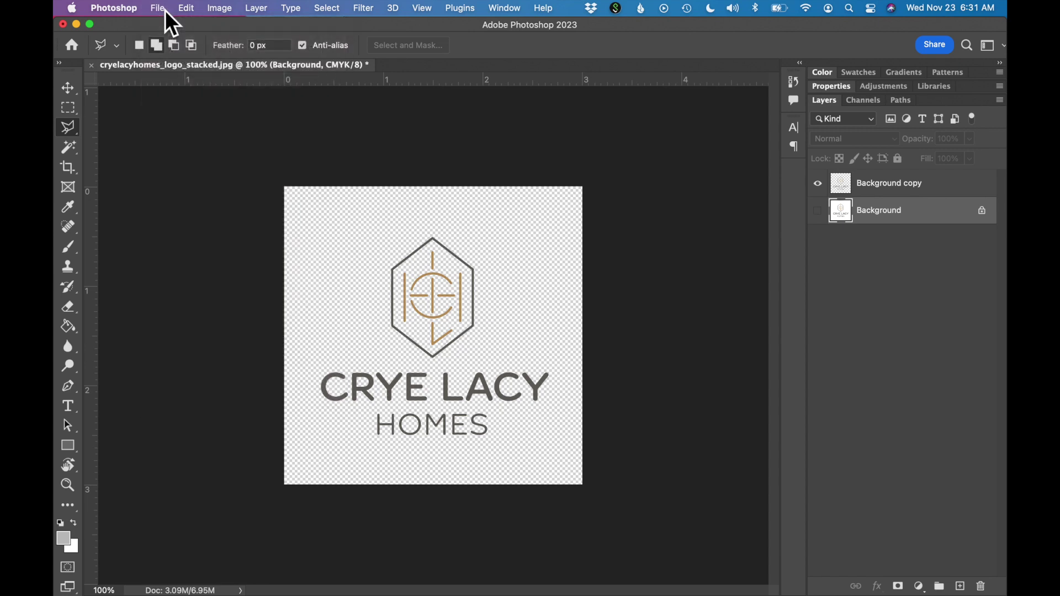
click(164, 10)
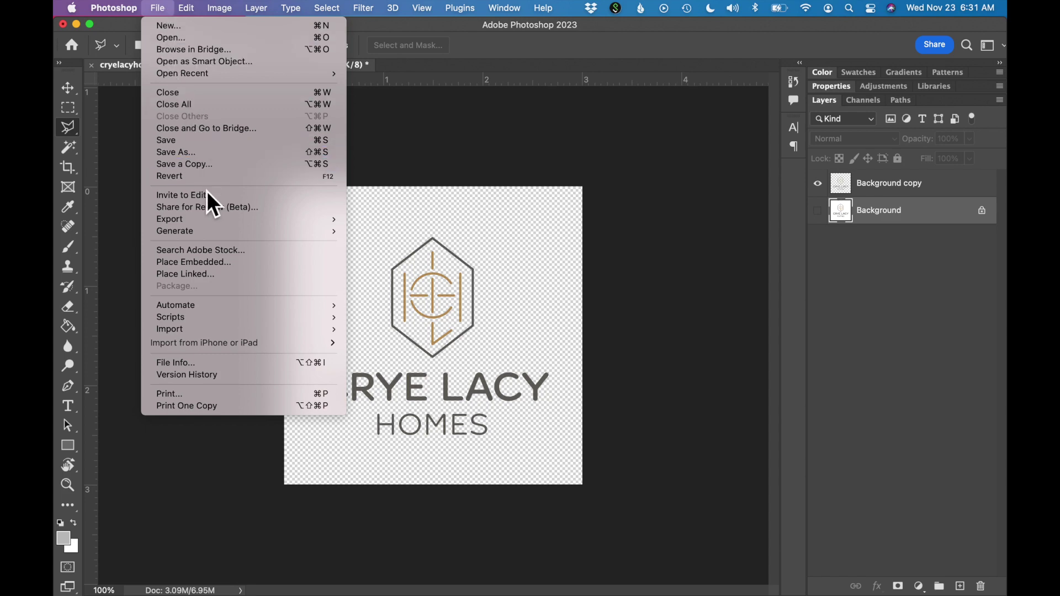
click(191, 153)
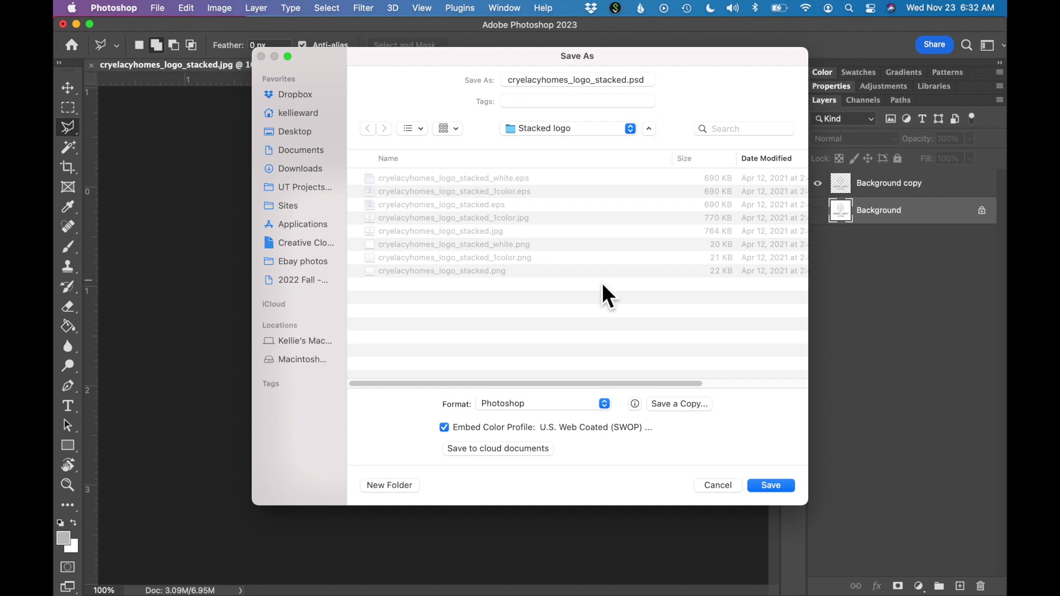
click(766, 489)
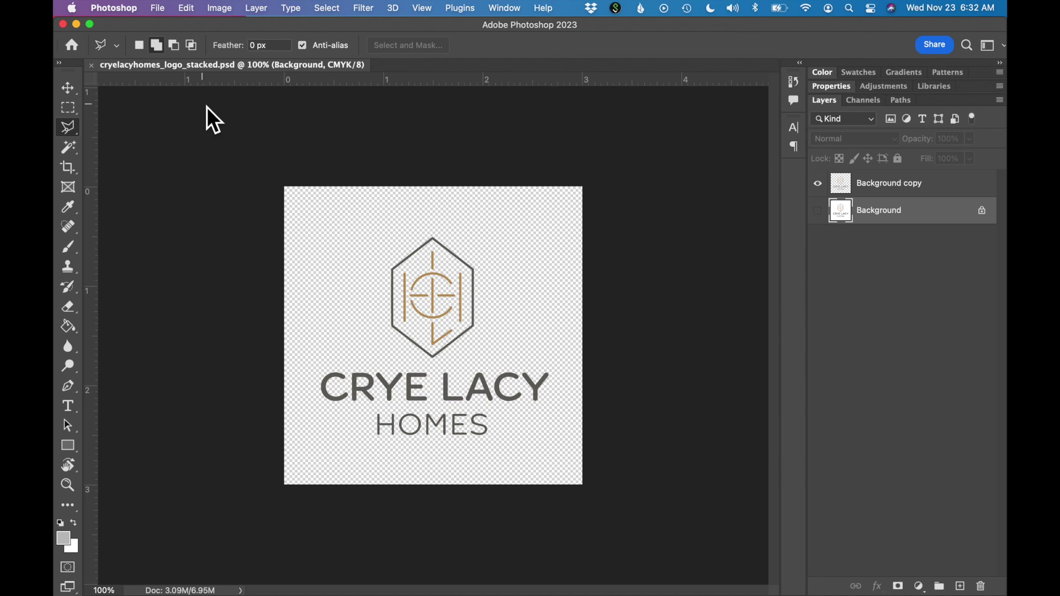
Step: In Save for Web (Legacy), switch the format from JPEG to PNG-24 with transparency and save
click(157, 8)
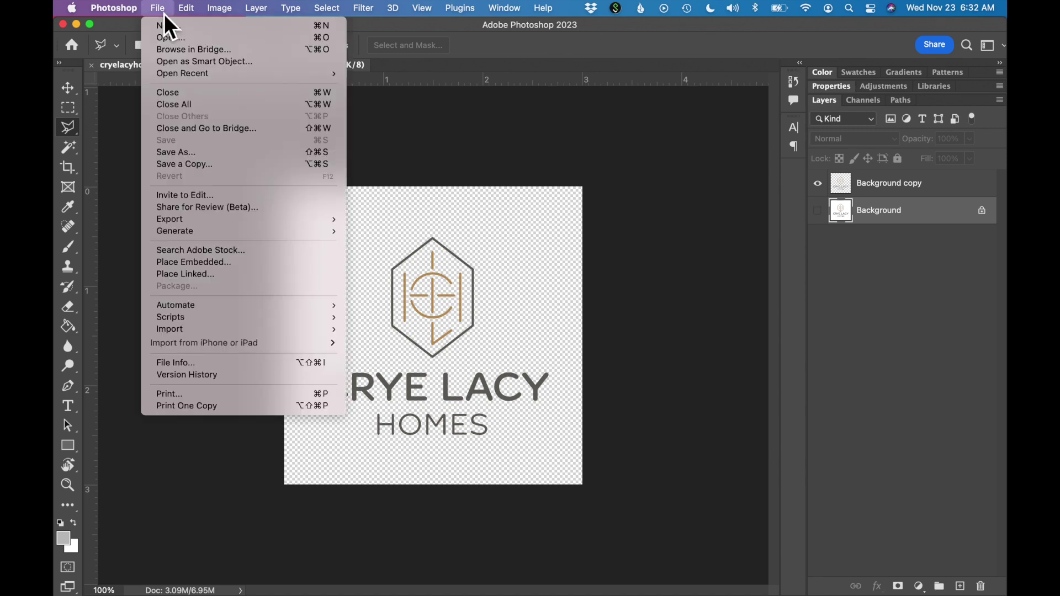
mouse_move(288, 224)
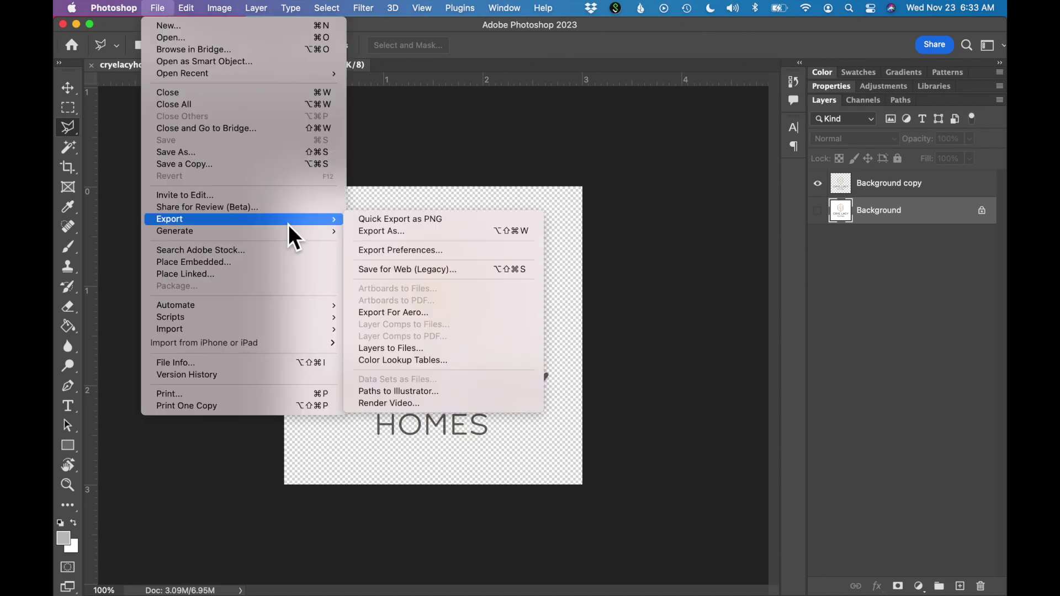
click(412, 270)
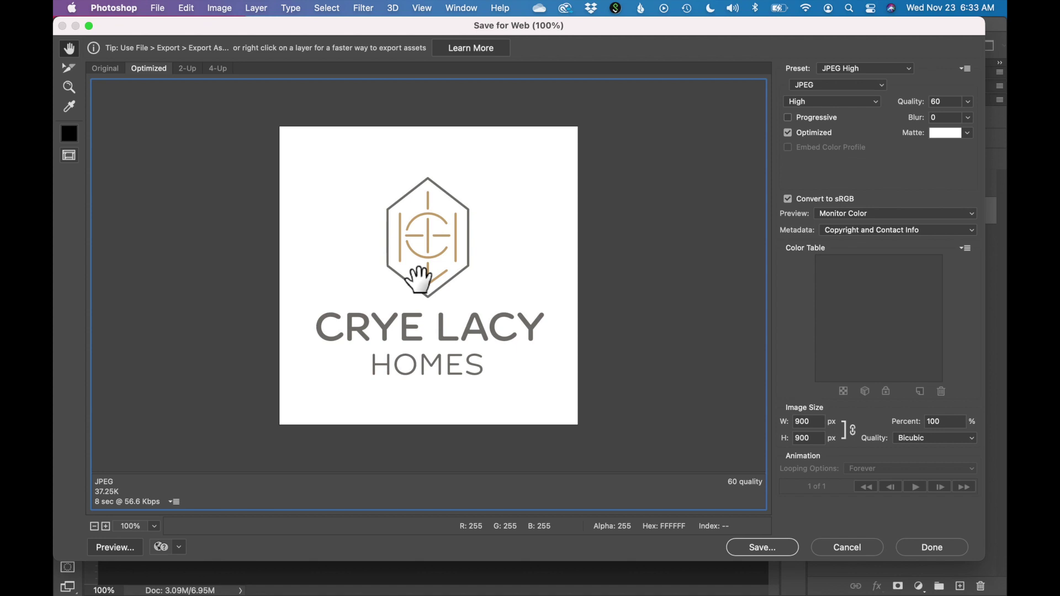
click(846, 87)
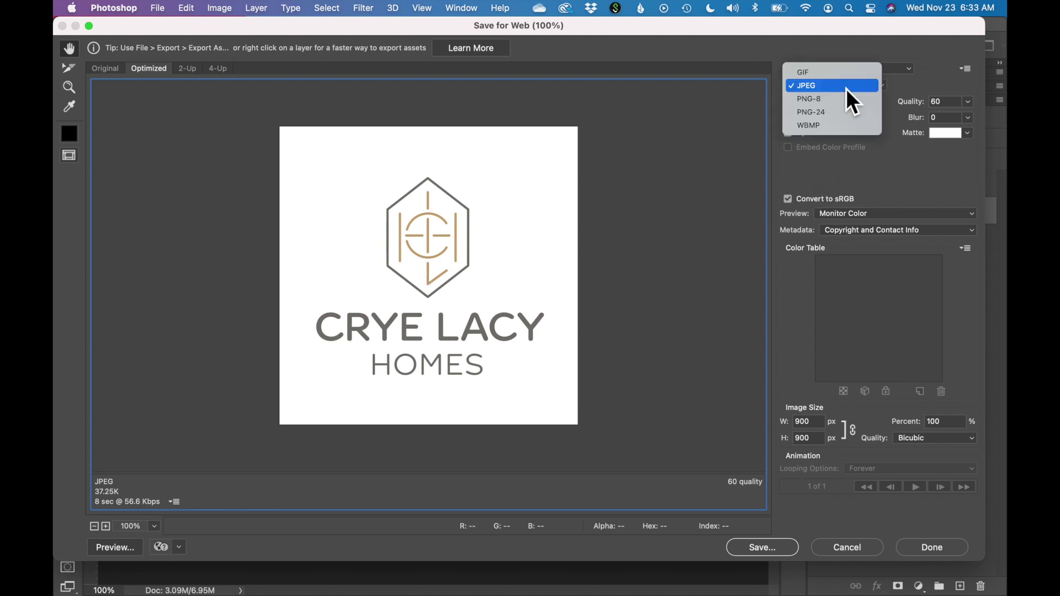
click(842, 98)
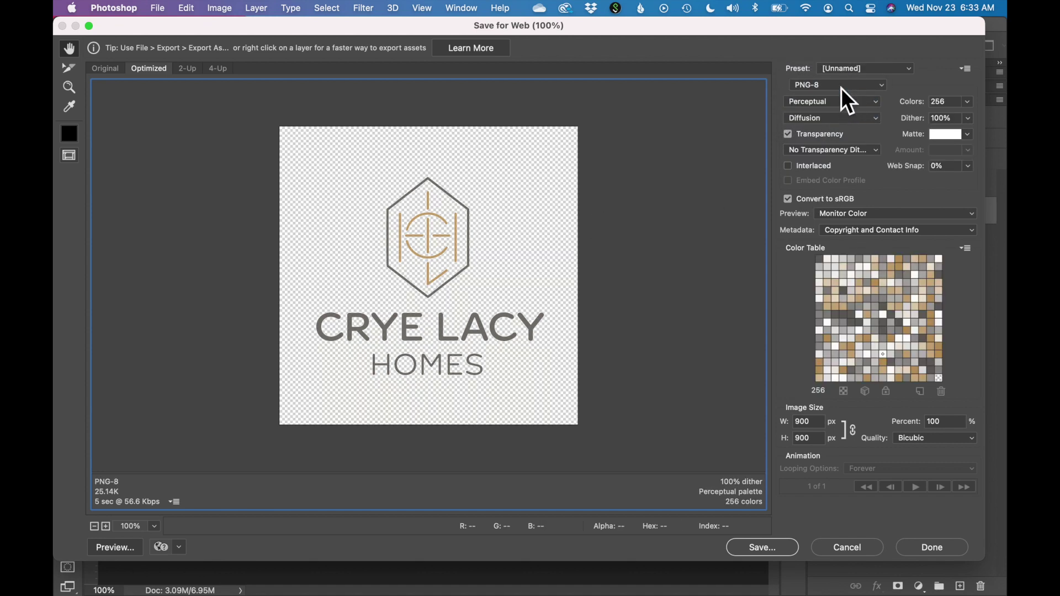
click(842, 86)
click(840, 101)
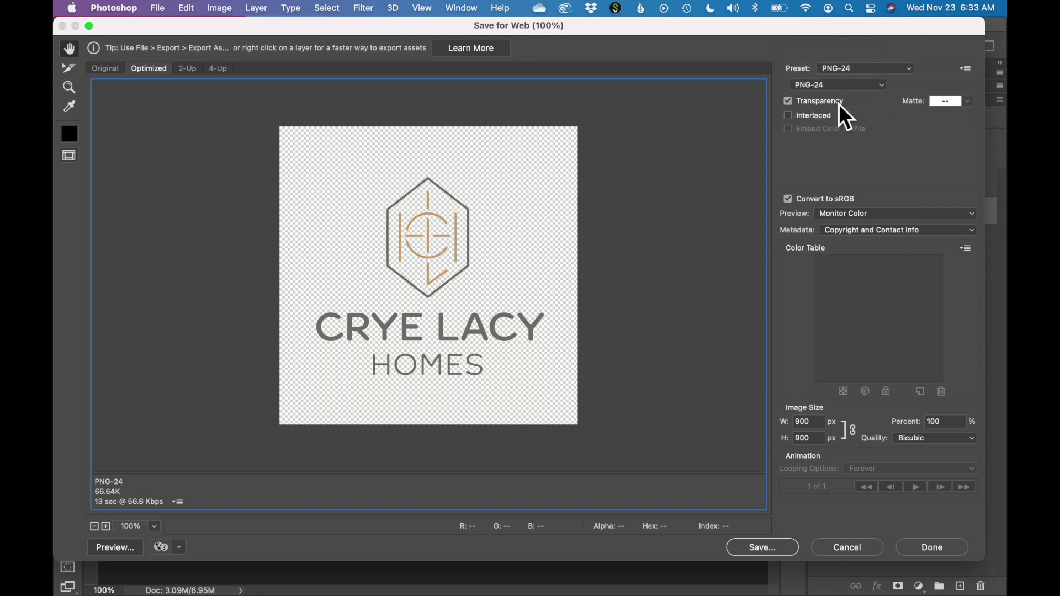
click(780, 549)
Step: Add '_transparent' before the .png extension and save the PNG-24 into the Stacked logo folder
key(Right)
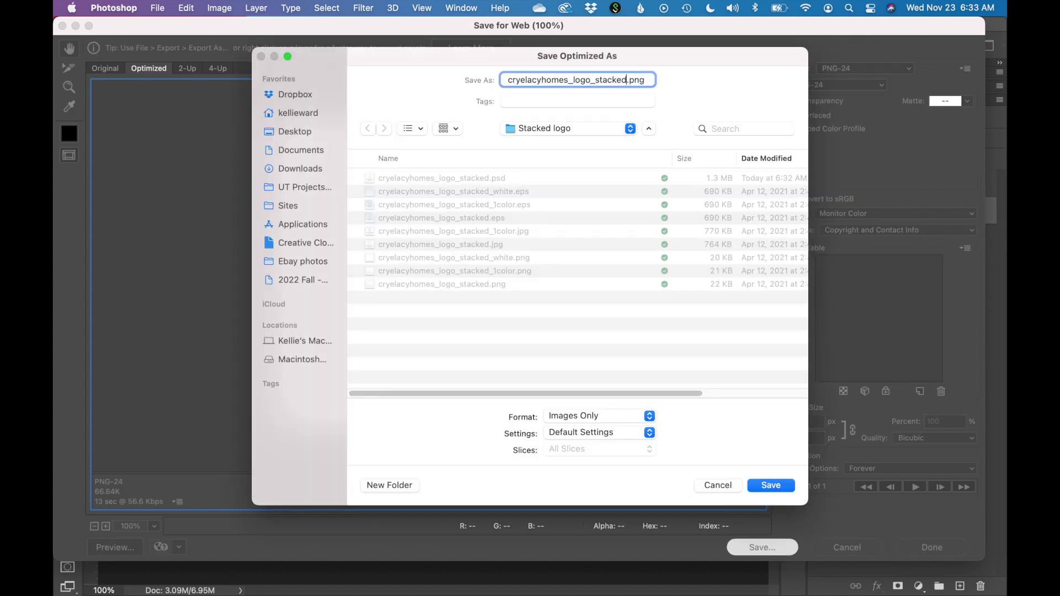
text(_transparent)
key(Return)
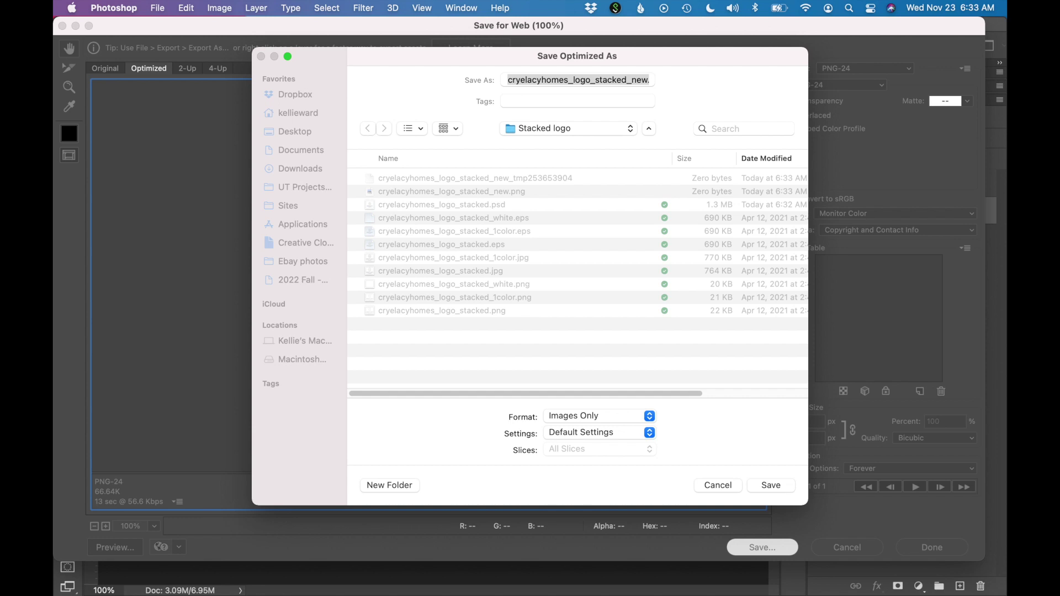